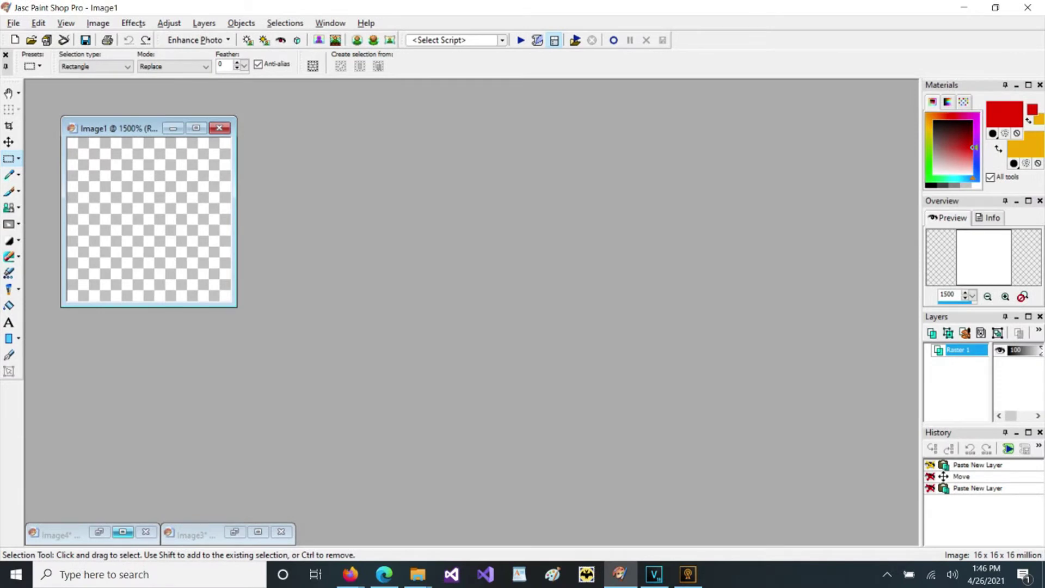
Close the empty Image1 and create a new blank image with a transparent background, moved to a clear spot in the workspace.
click(123, 532)
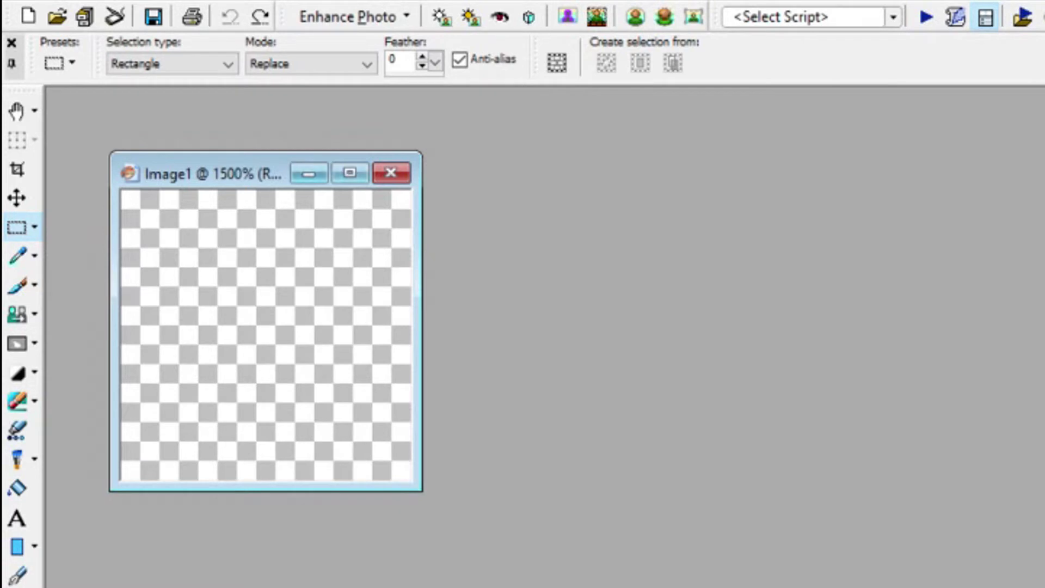
click(391, 172)
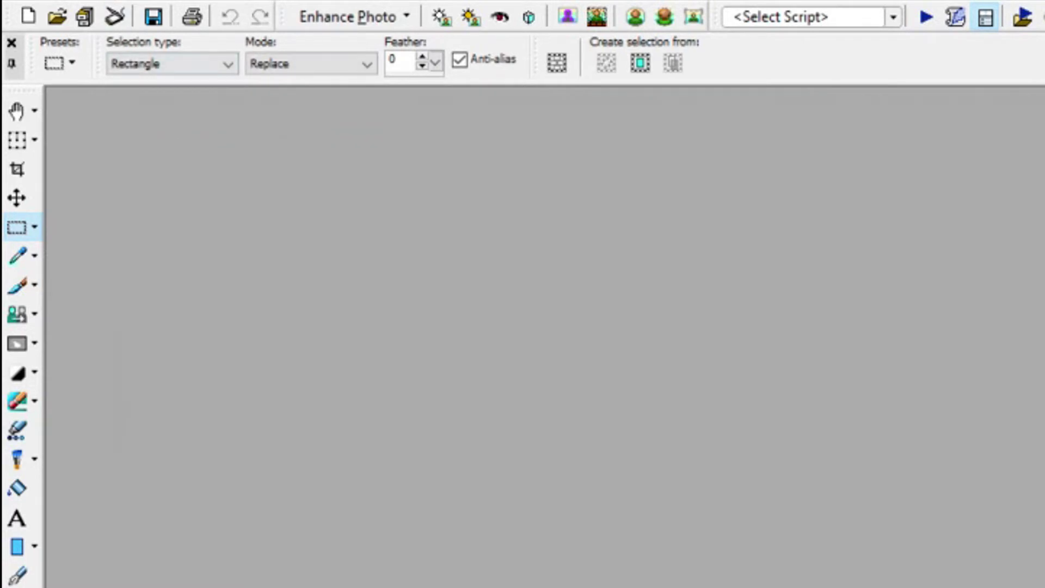
key(alt+f)
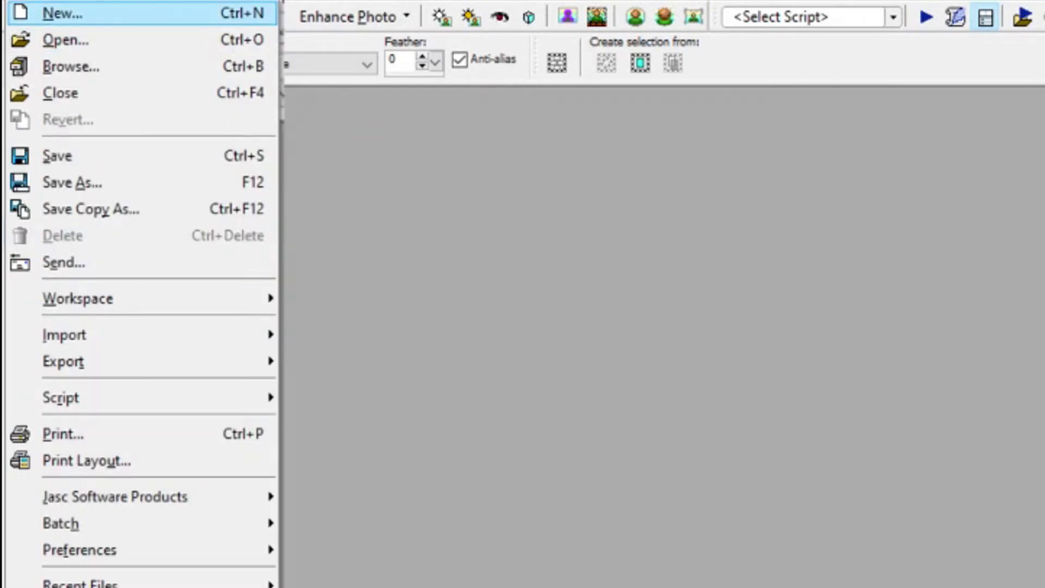
click(60, 11)
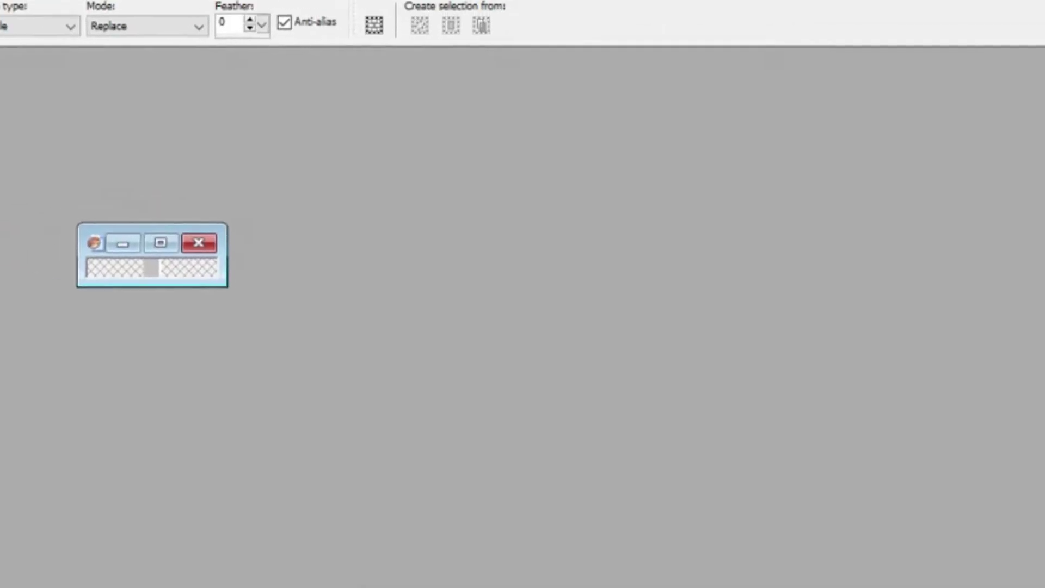
scroll(151, 267, up, 12)
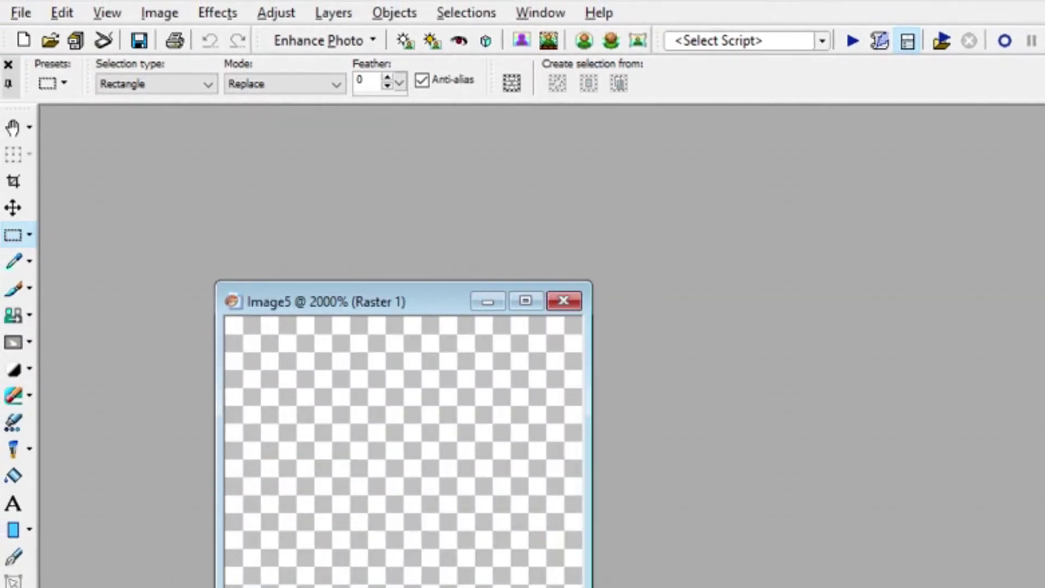
drag(348, 301, 370, 166)
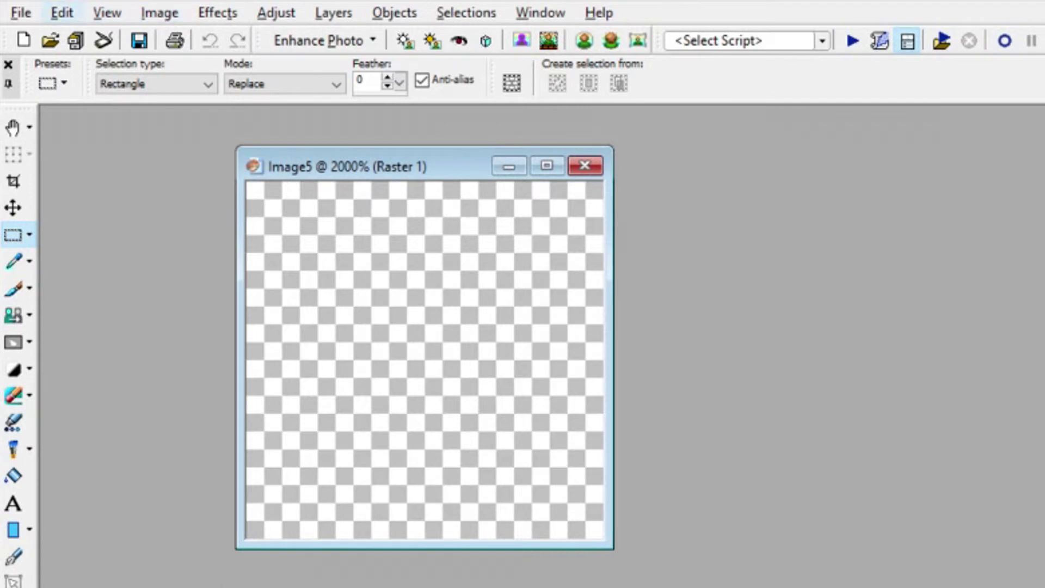
Paste the copied page-and-arrow icon into the new image as a new layer and get it ready for positioning with the Move tool.
click(61, 13)
mouse_move(218, 193)
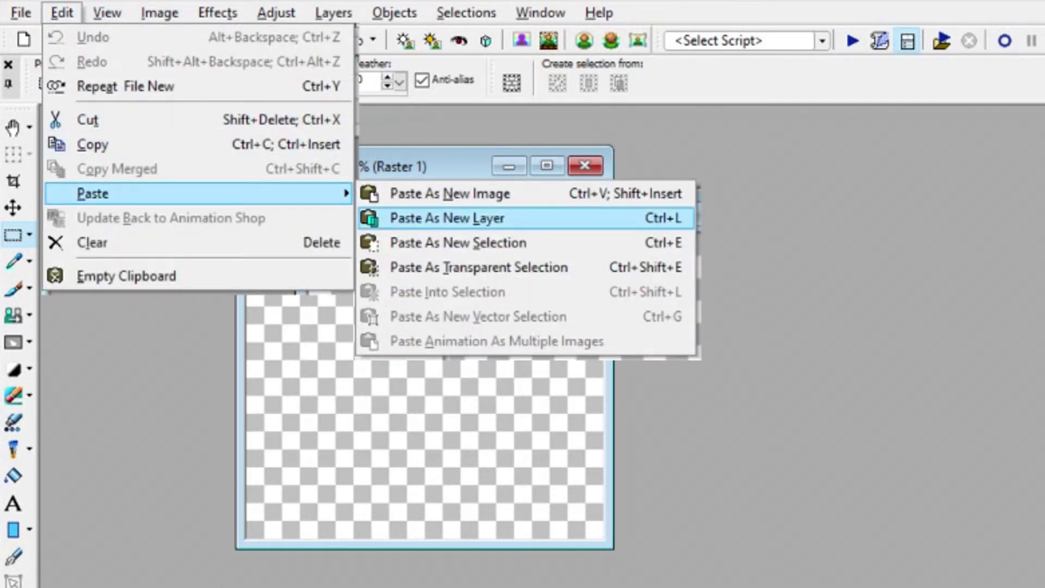
click(446, 218)
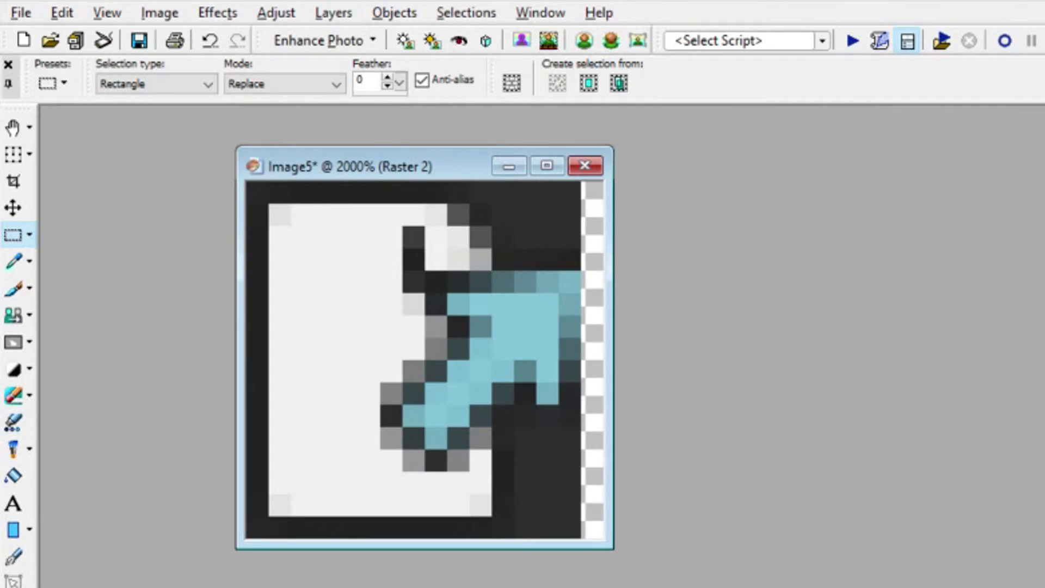
click(28, 207)
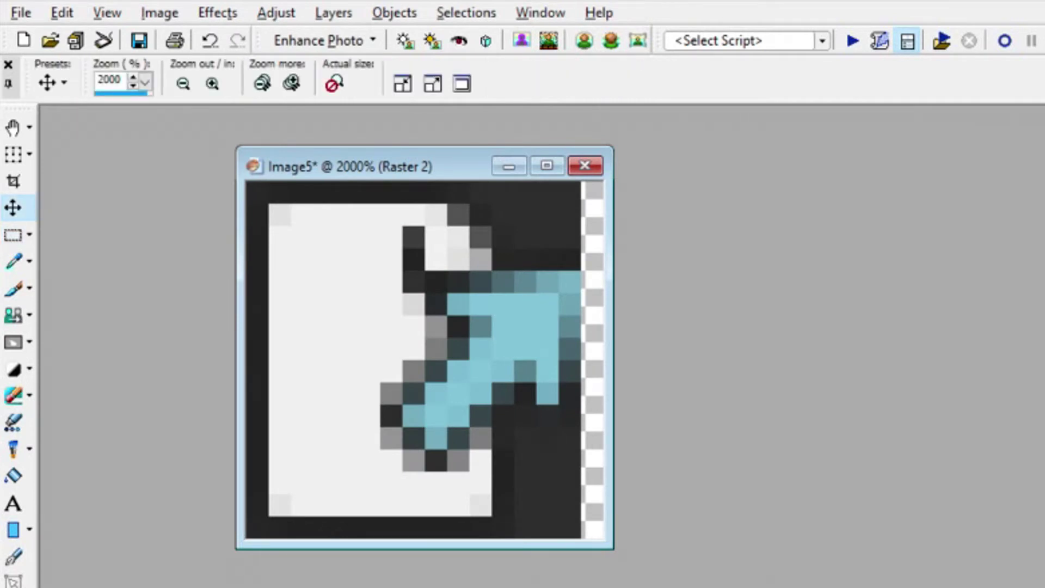
key(Right)
key(Left)
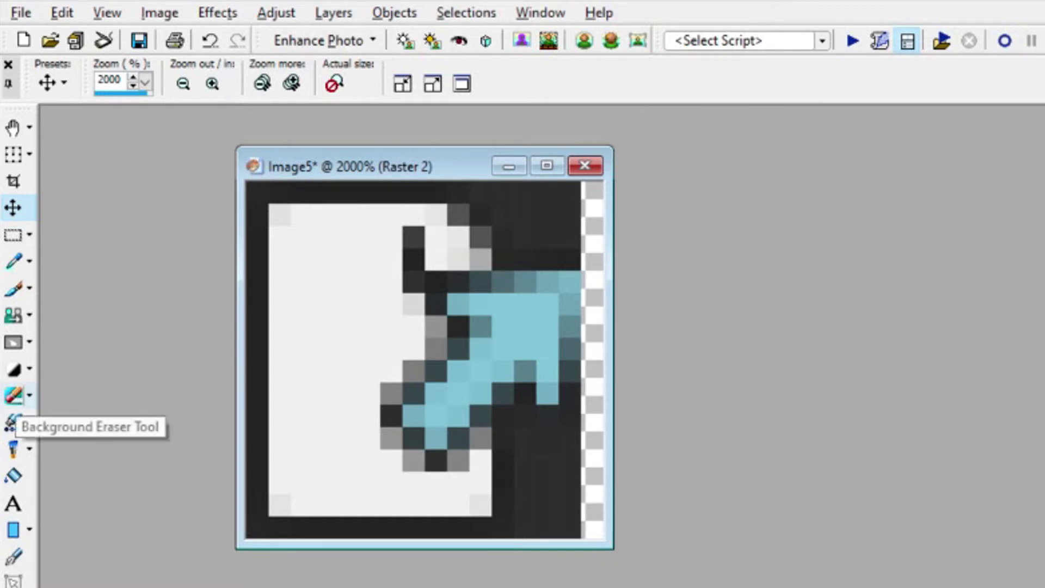
Erase the dark background beside the page, above and below the blue arrow, to transparency with the Background Eraser.
click(14, 396)
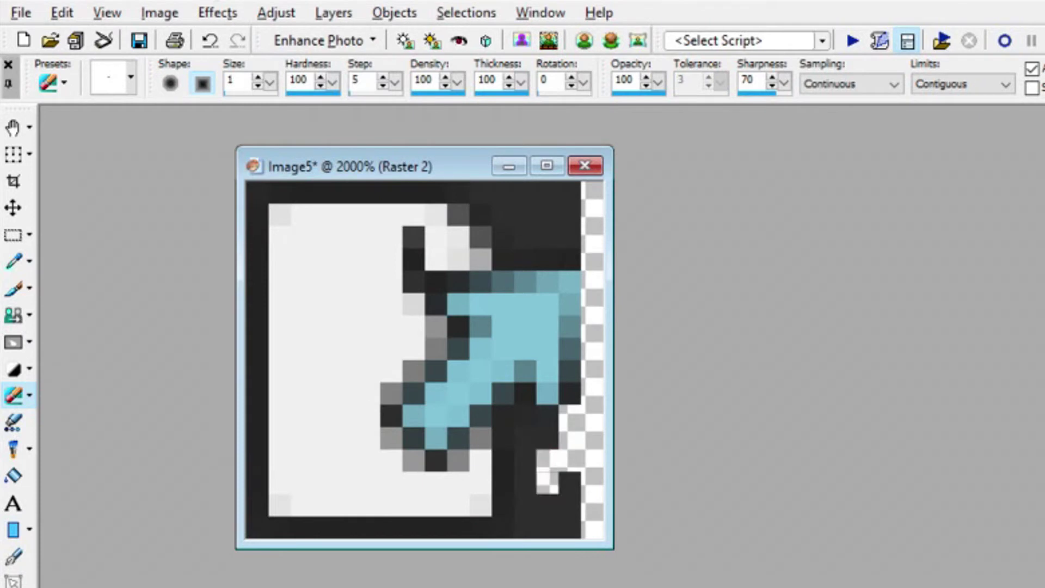
mouse_move(548, 483)
mouse_down()
mouse_move(548, 527)
mouse_move(569, 527)
mouse_move(570, 483)
mouse_up()
click(547, 438)
drag(524, 438, 525, 527)
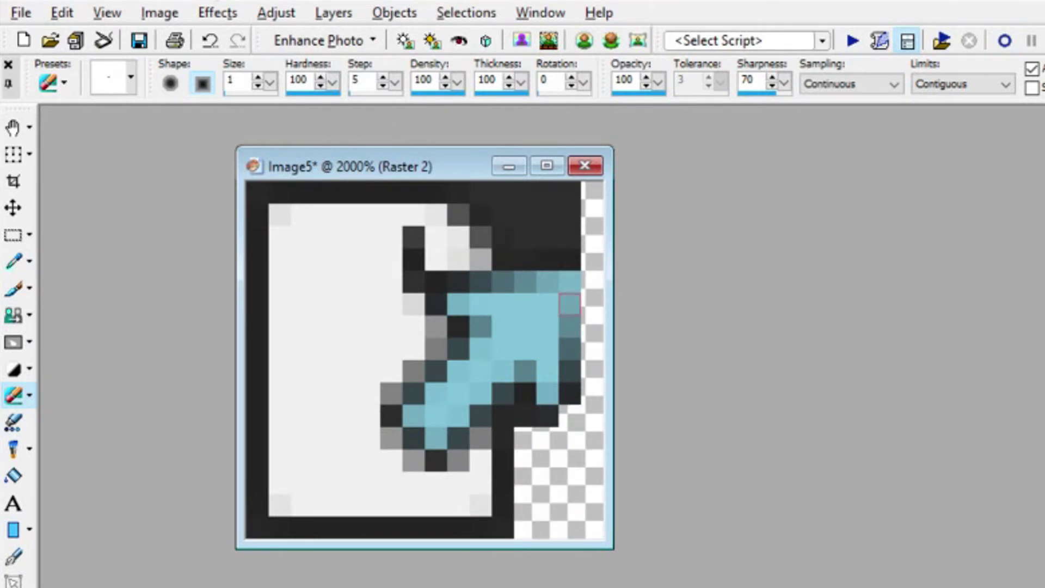
mouse_move(593, 260)
mouse_down()
mouse_move(525, 260)
mouse_move(524, 193)
mouse_move(547, 237)
mouse_move(569, 193)
mouse_move(570, 238)
mouse_up()
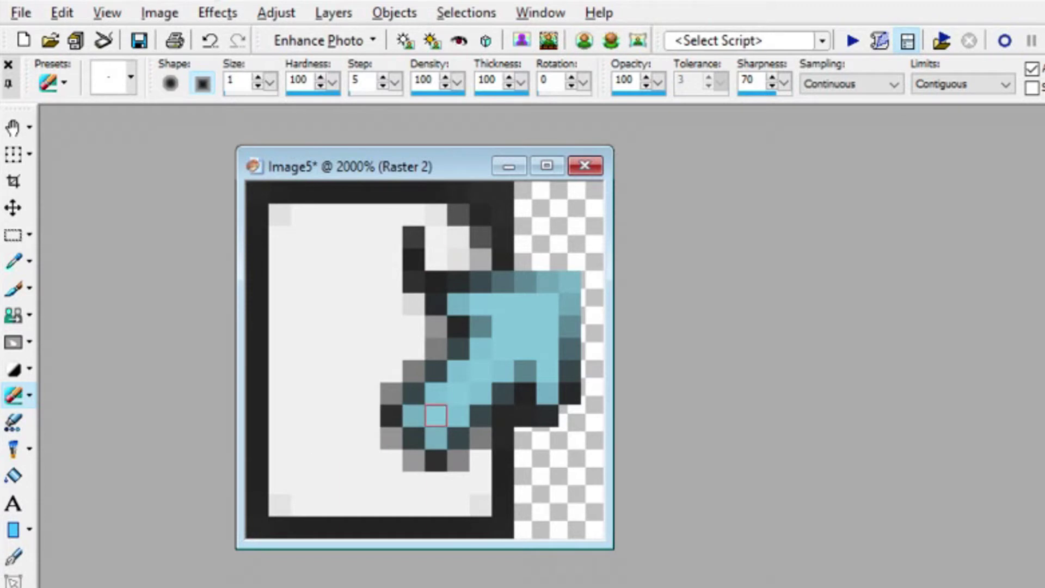
scroll(481, 360, down, 8)
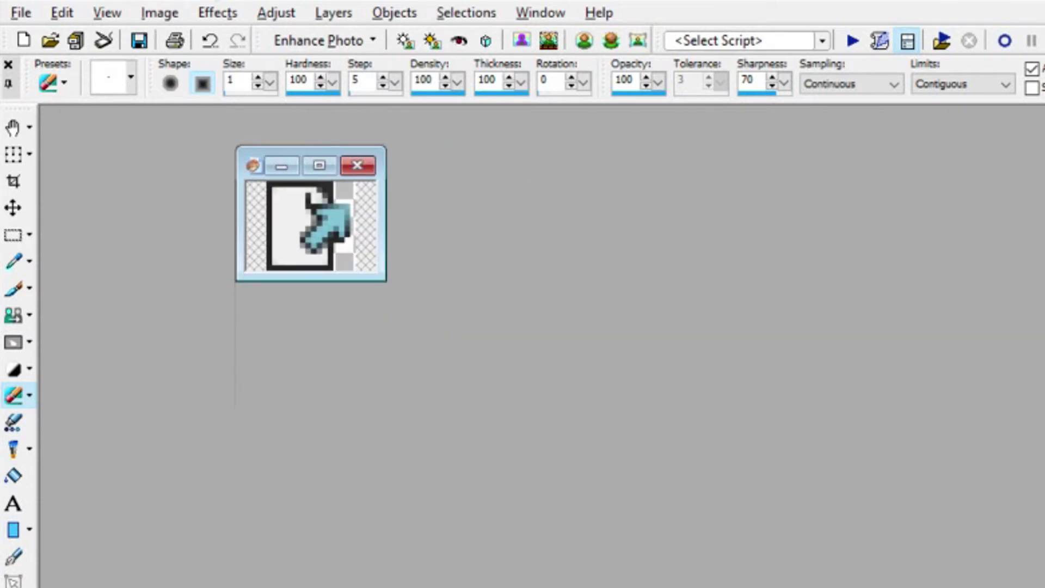
scroll(311, 199, down, 1)
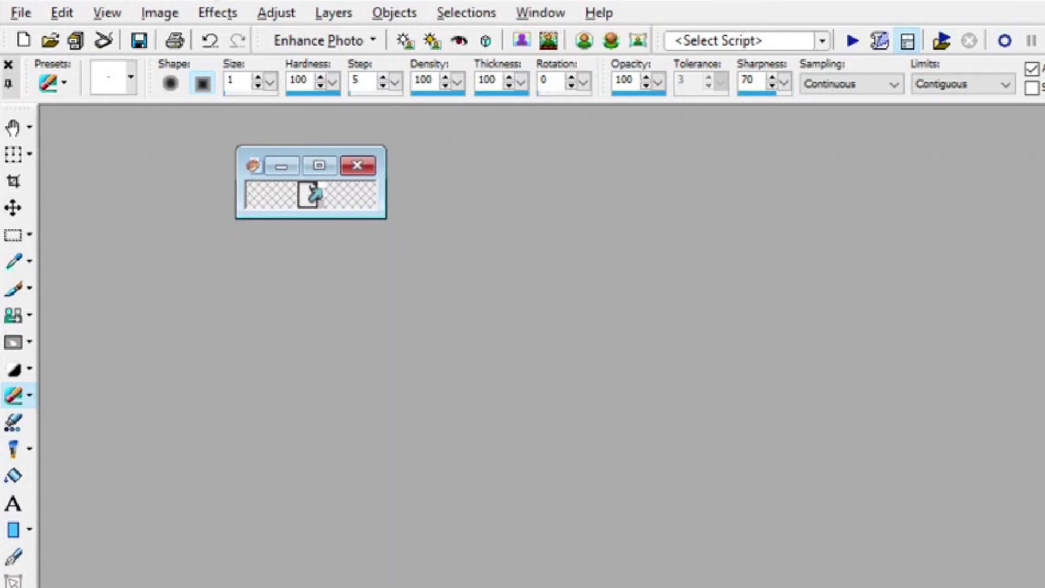
Paint the red vertical stem of a letter J, six pixels tall, on the white page with a 1-pixel Paint Brush.
scroll(311, 199, up, 10)
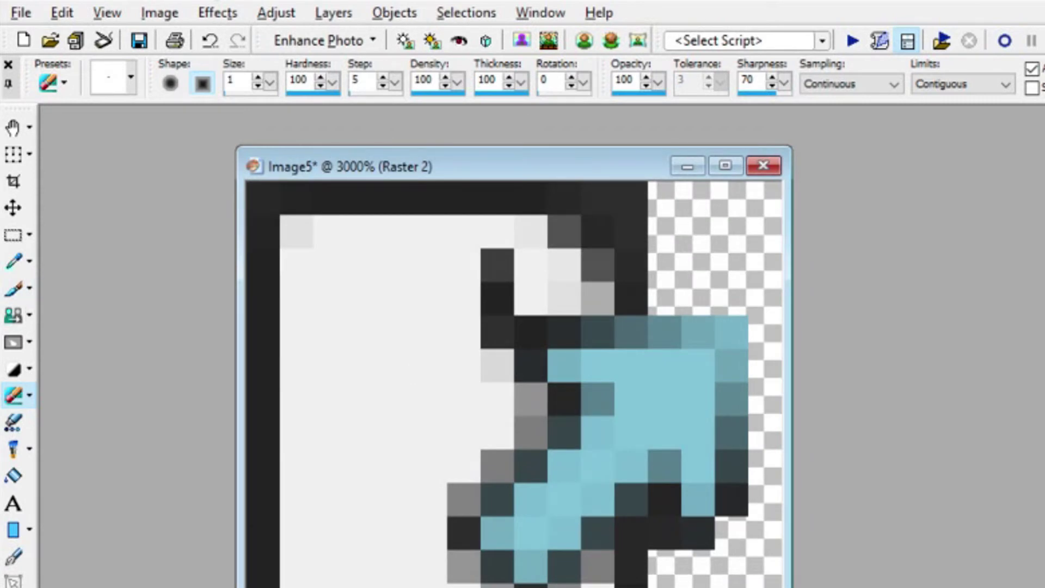
click(13, 288)
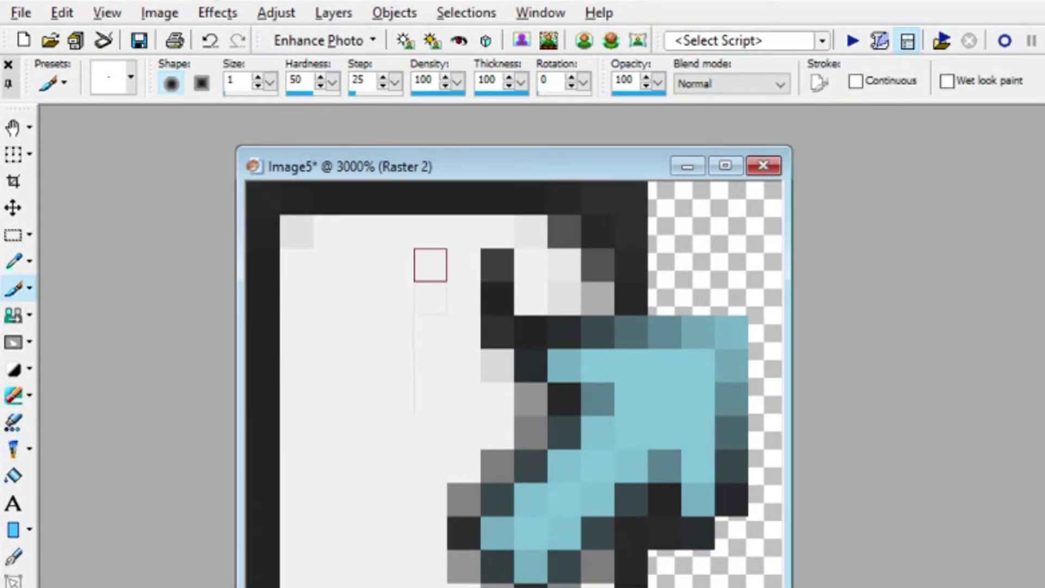
click(430, 265)
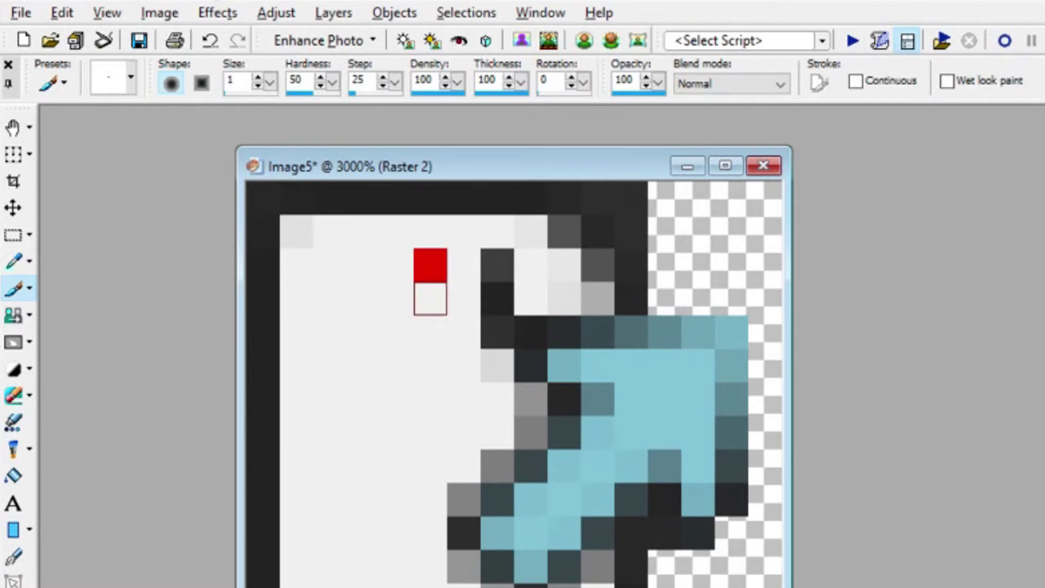
click(430, 298)
click(431, 332)
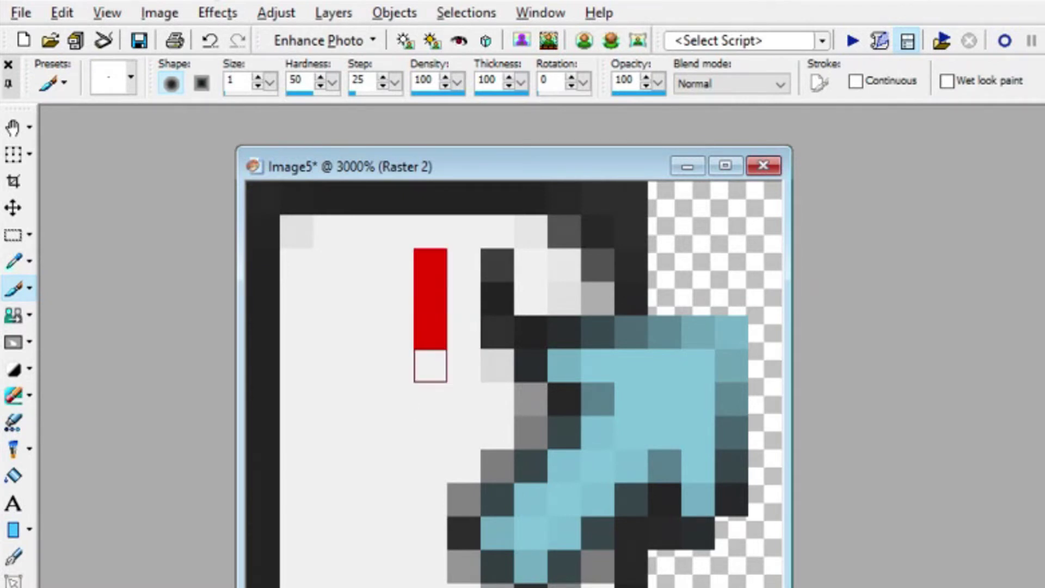
click(430, 366)
click(430, 399)
click(430, 433)
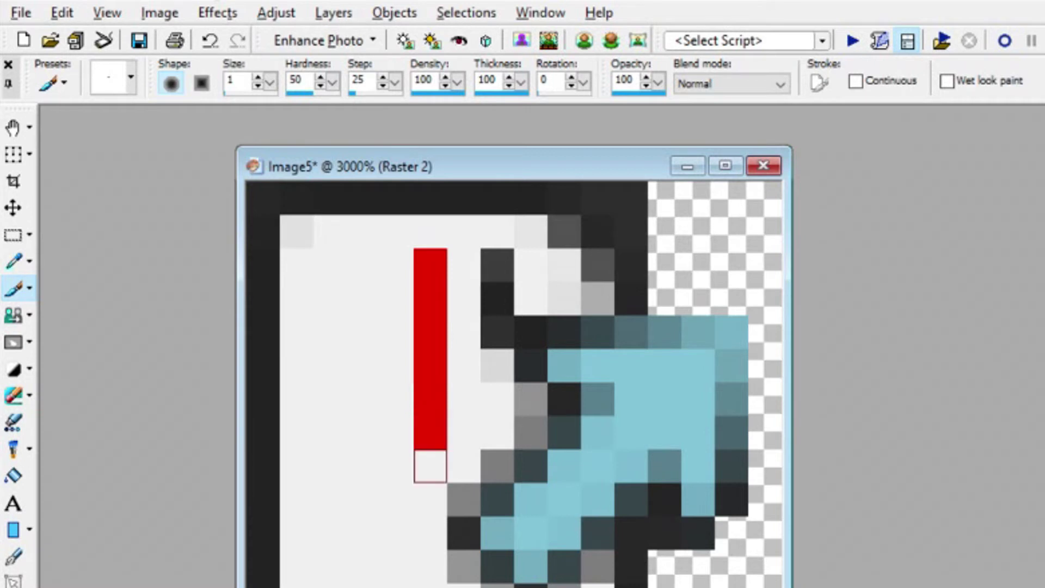
click(430, 466)
click(431, 499)
click(396, 533)
key(ctrl+z)
key(ctrl+z)
key(ctrl+z)
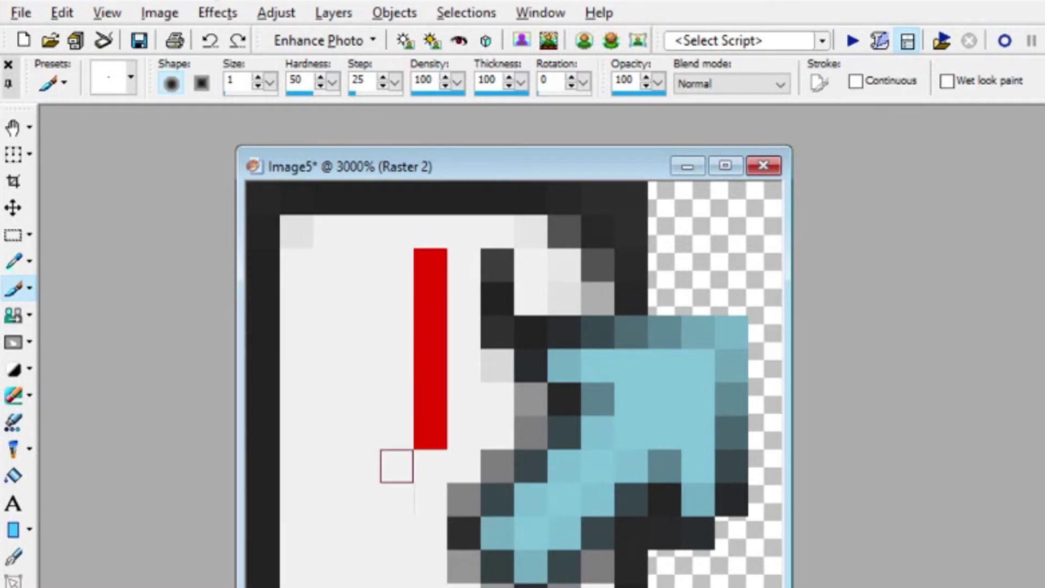
Paint the red hook of the letter J with three pixels along its base and an upturned left end.
click(396, 466)
click(363, 466)
click(329, 466)
click(296, 433)
scroll(296, 400, down, 6)
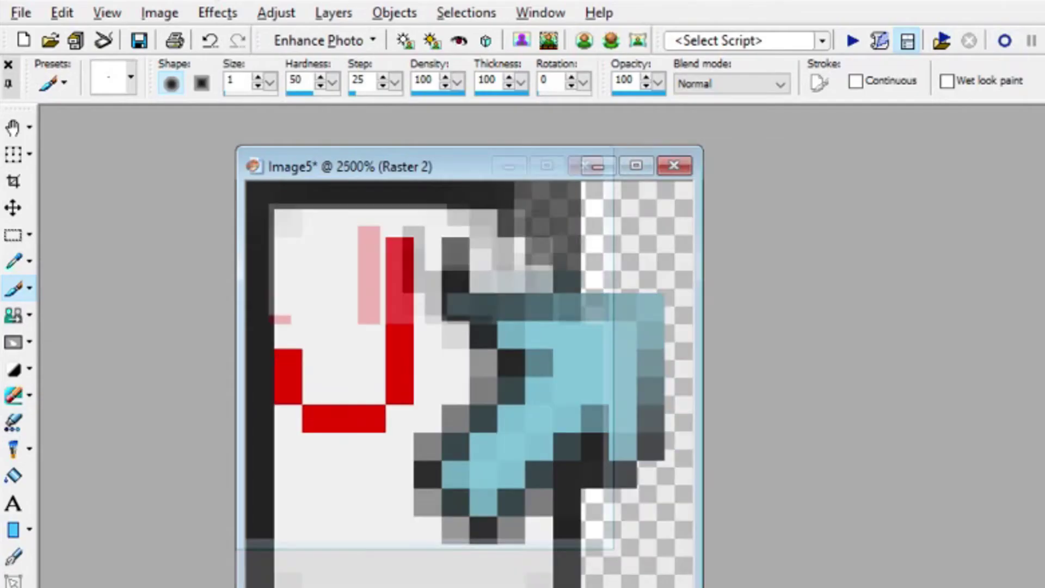
scroll(309, 196, down, 1)
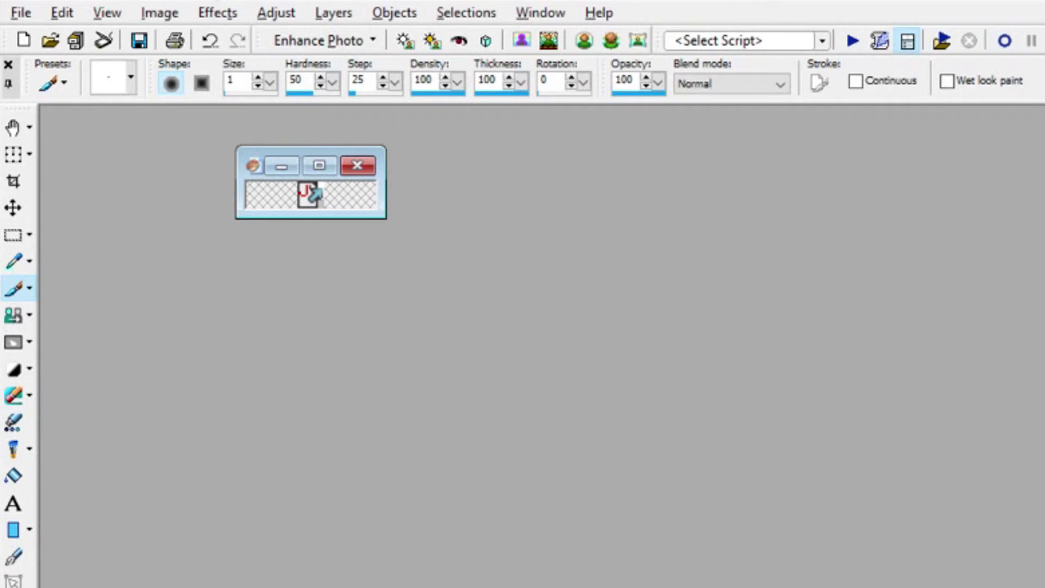
scroll(524, 505, up, 10)
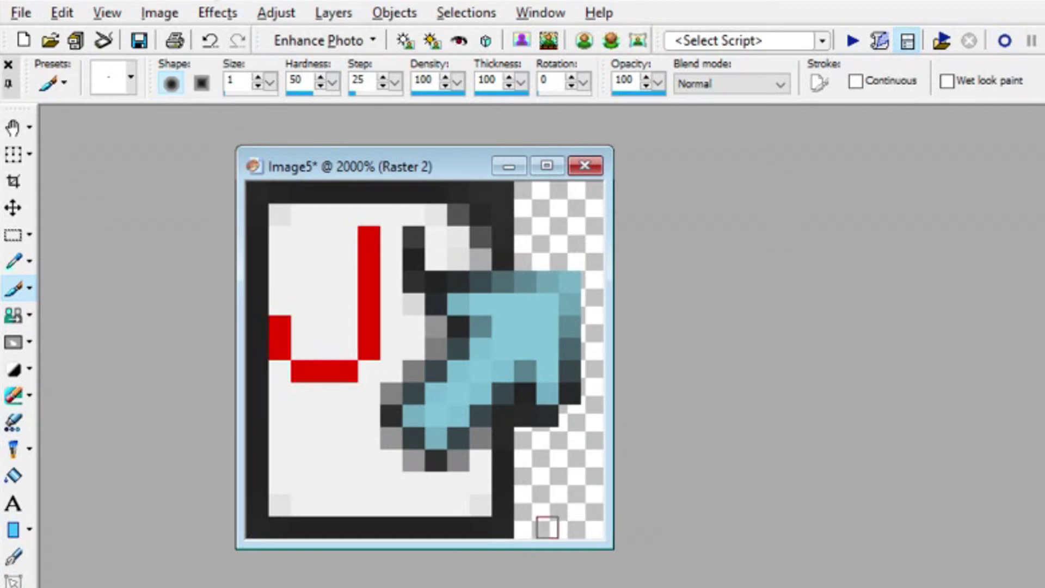
Start saving the icon as a new file with the file type set to Portable Network Graphics (*.png).
click(21, 13)
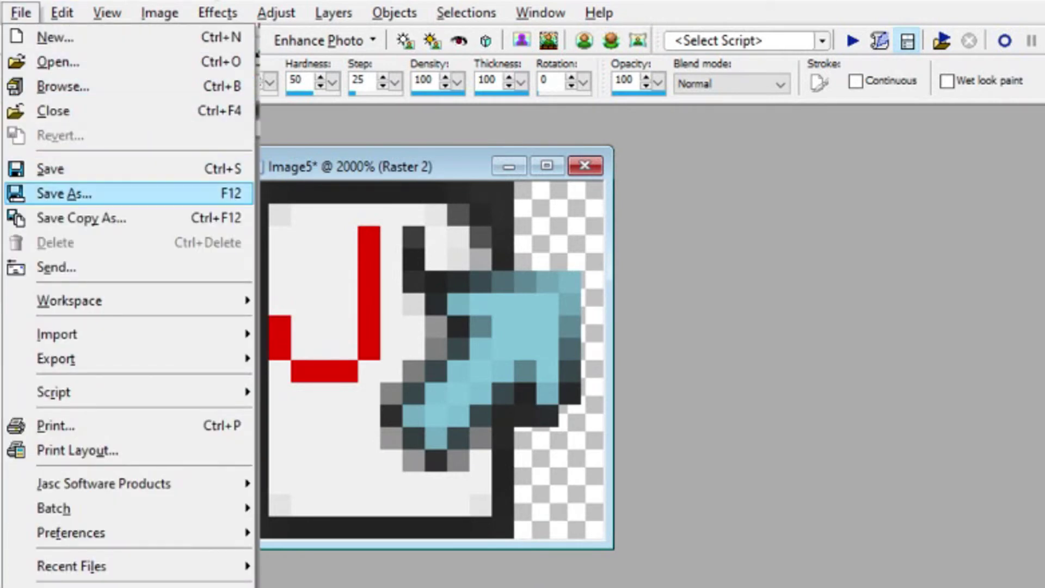
click(65, 194)
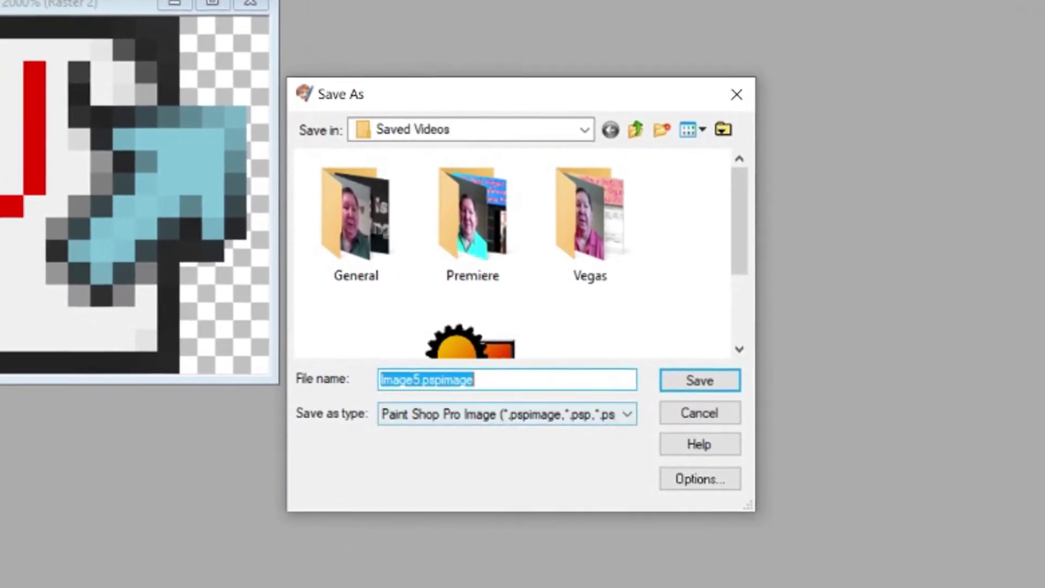
click(583, 451)
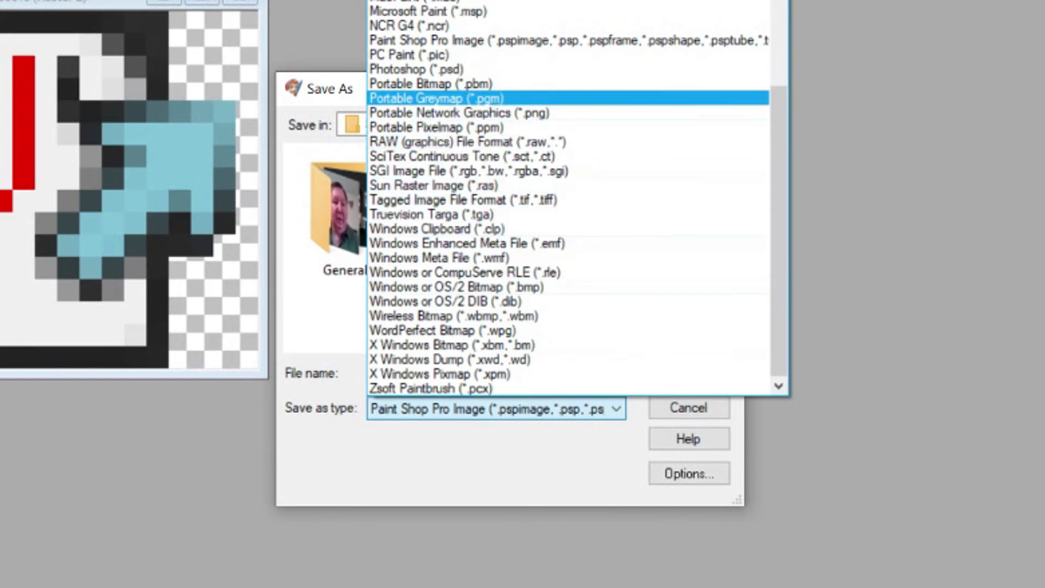
key(Down)
key(Return)
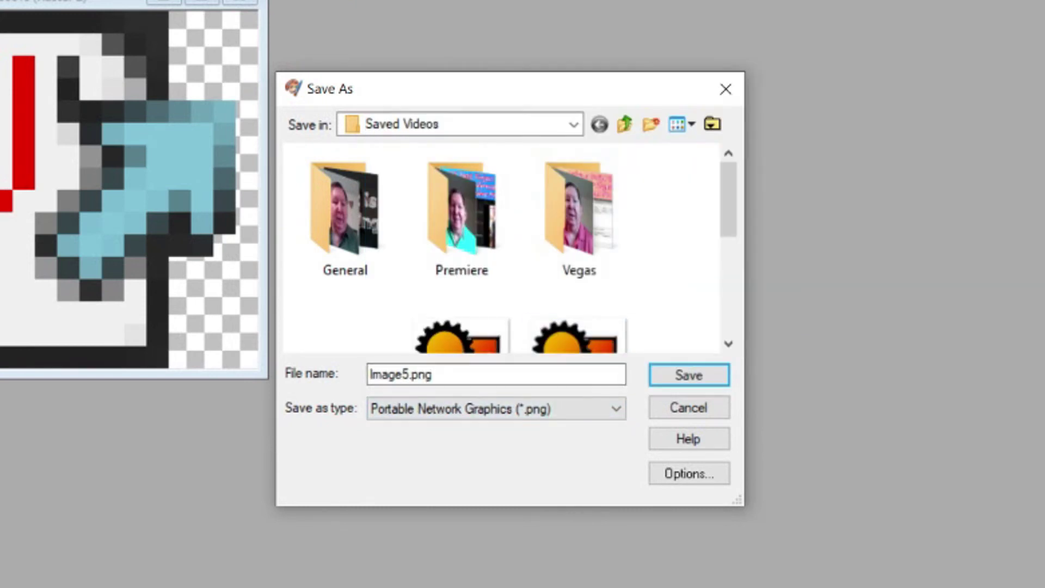
Set the save location to the Vegas Script Menu folder inside Documents.
click(573, 124)
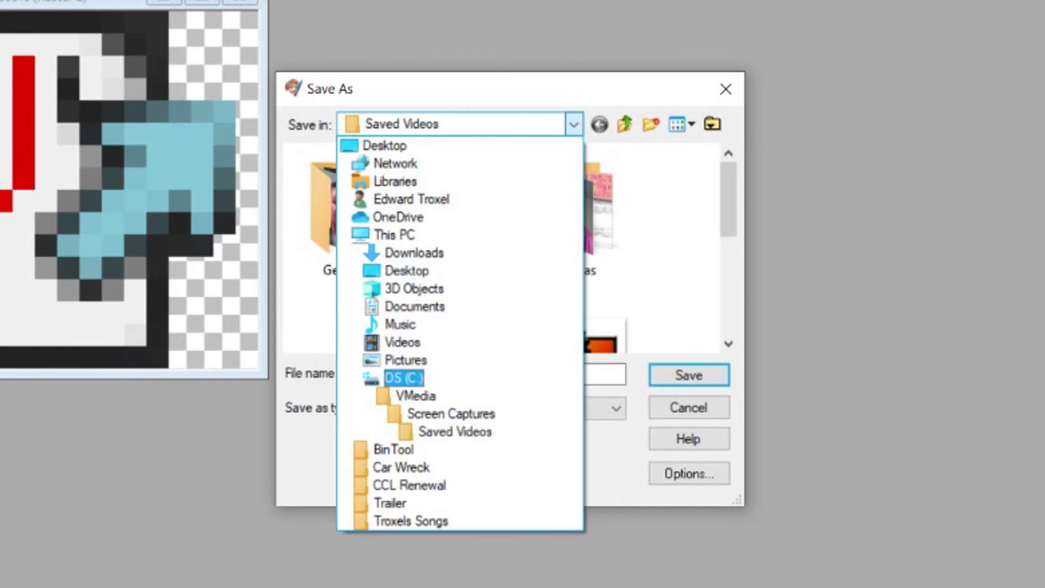
key(Up)
key(Up)
click(407, 270)
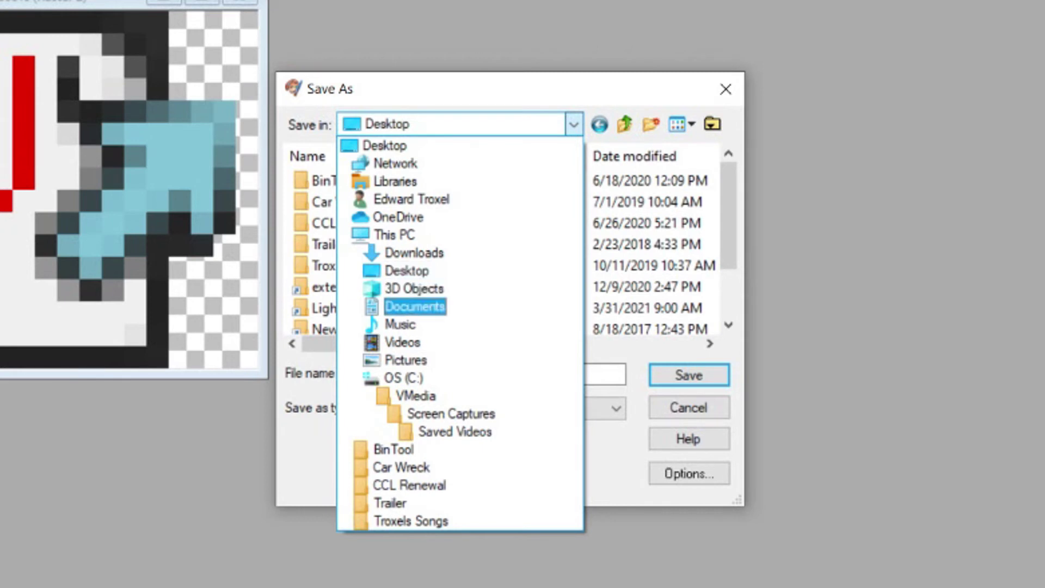
click(415, 306)
scroll(475, 272, down, 8)
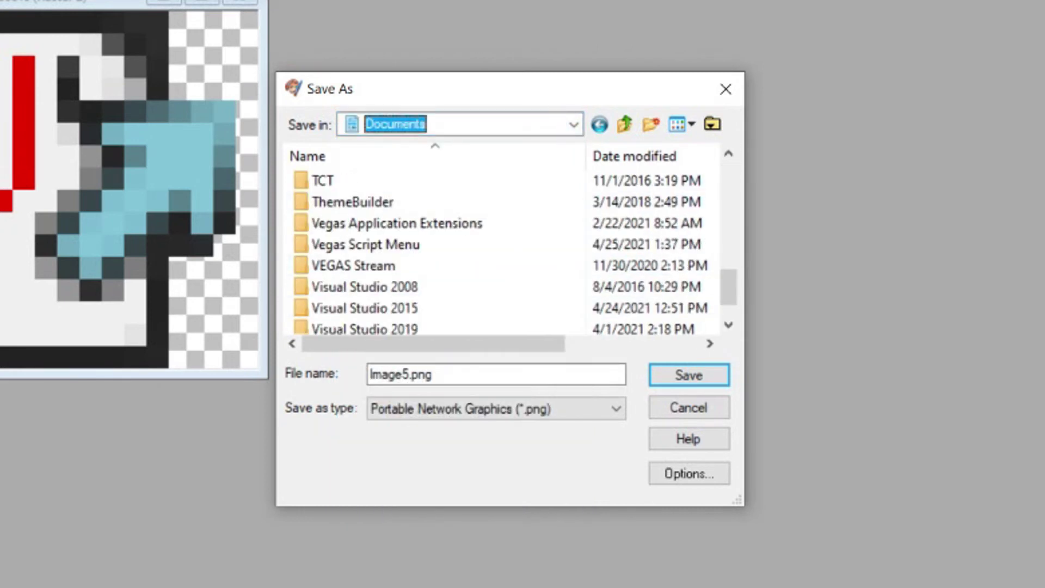
click(474, 245)
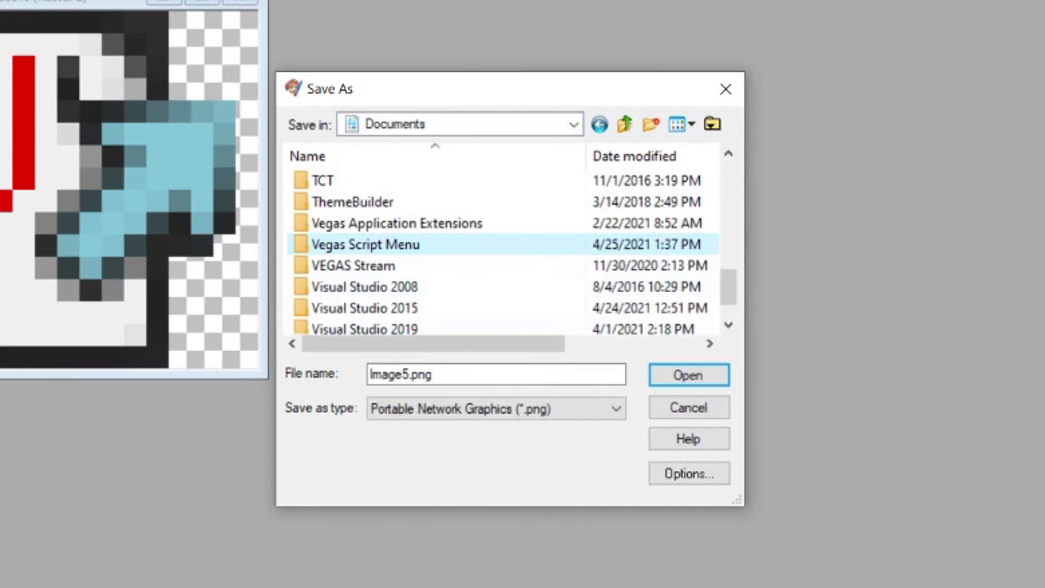
click(365, 244)
double_click(302, 244)
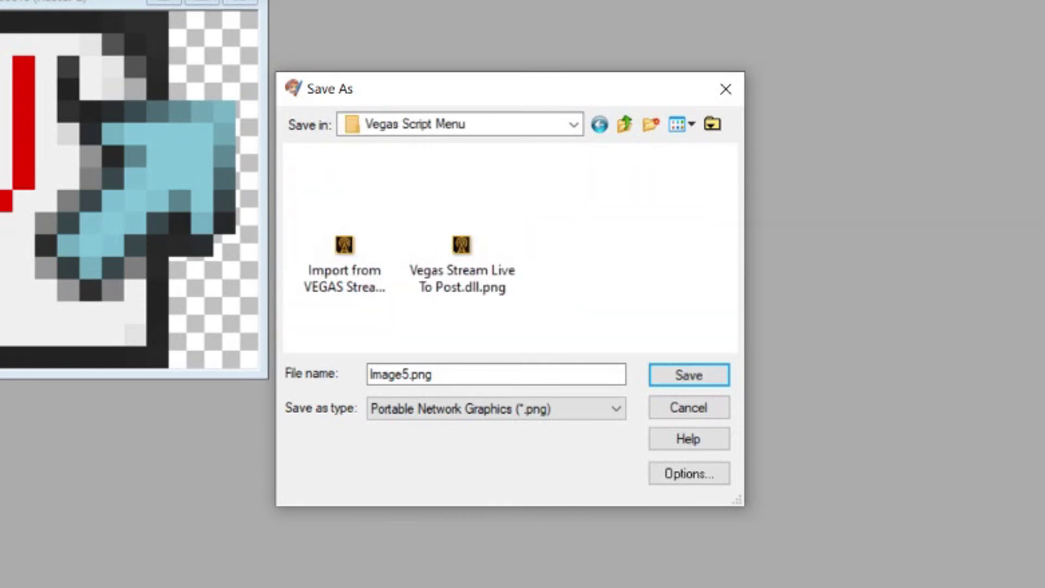
Switch to File Explorer and copy the full file name of the JETDVRender.dll script, including its extension, from the Vegas Script Menu folder.
key(Tab)
key(Tab)
key(shift+Tab)
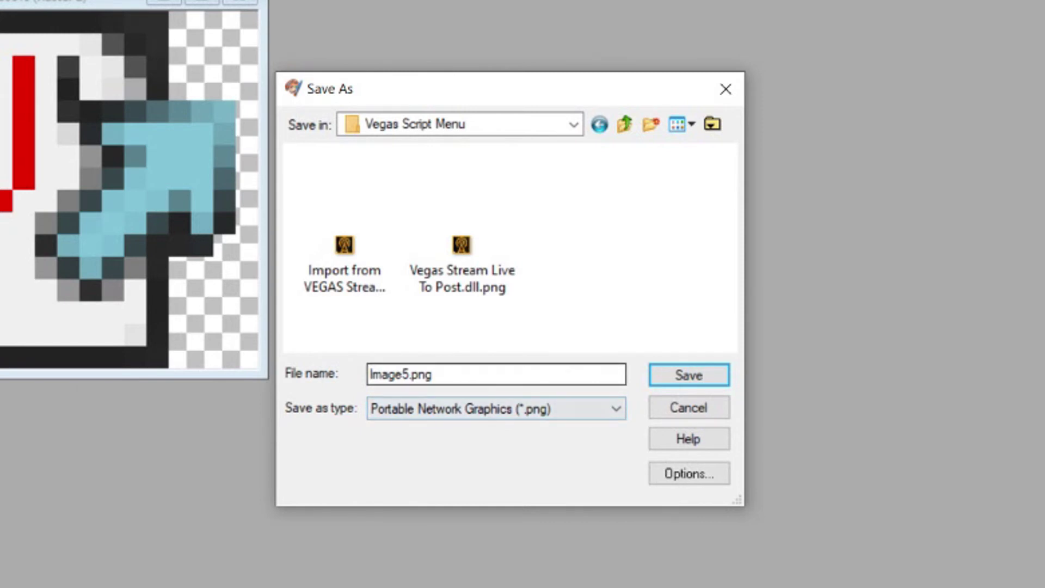
mouse_move(342, 586)
click(437, 571)
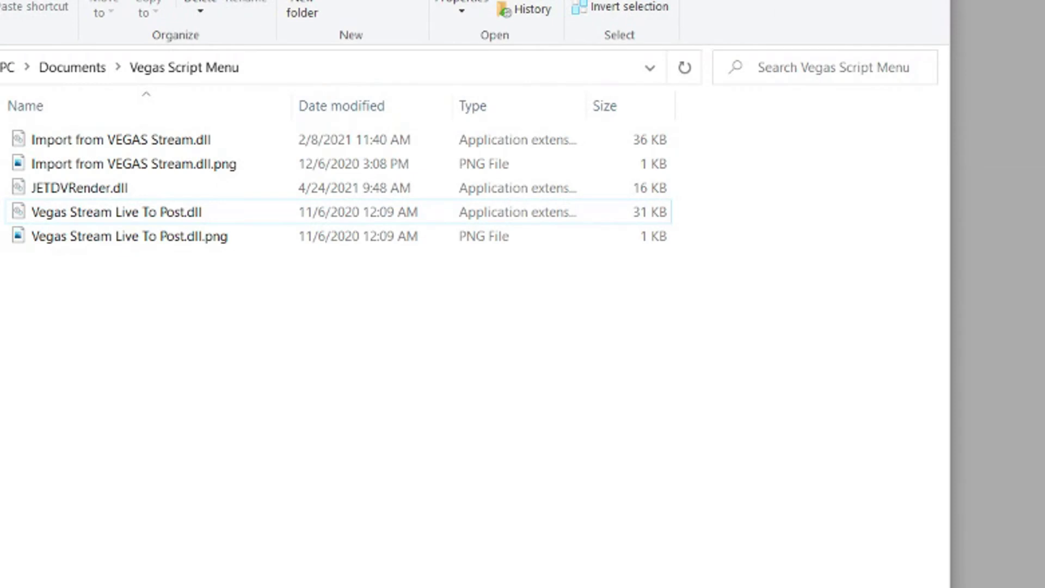
click(80, 187)
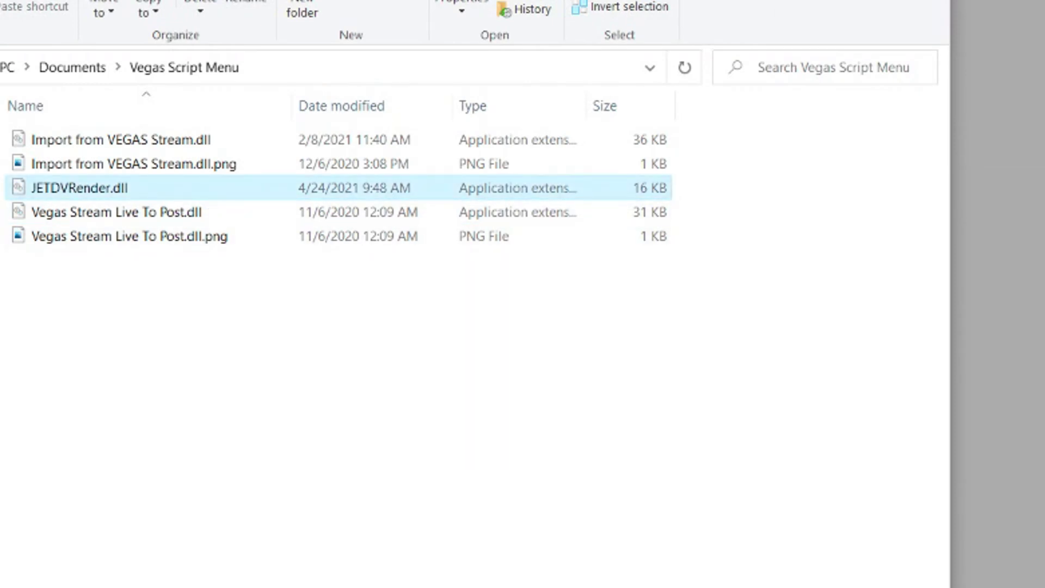
key(F2)
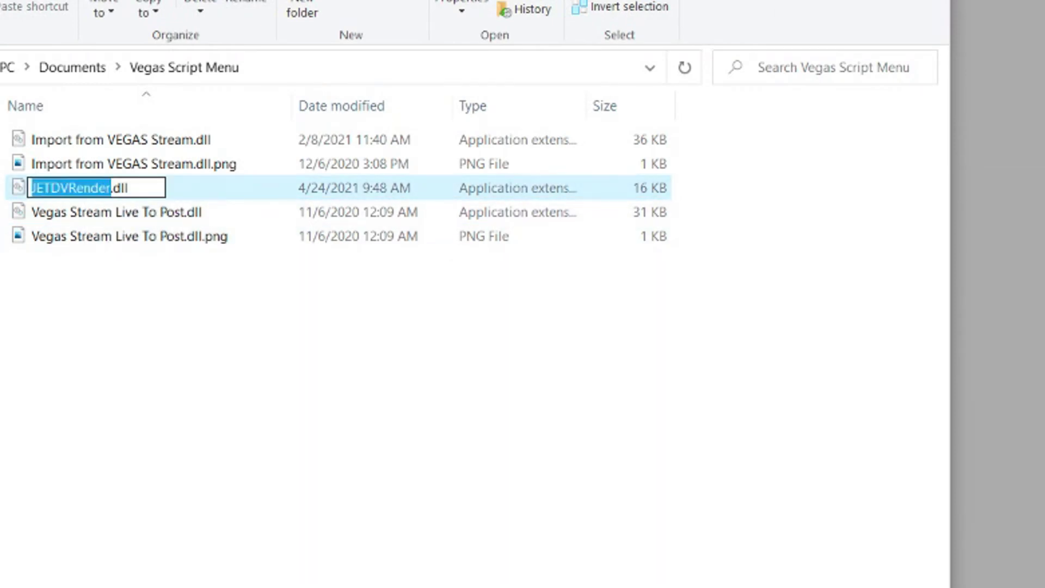
key(End)
key(shift+Home)
key(ctrl+c)
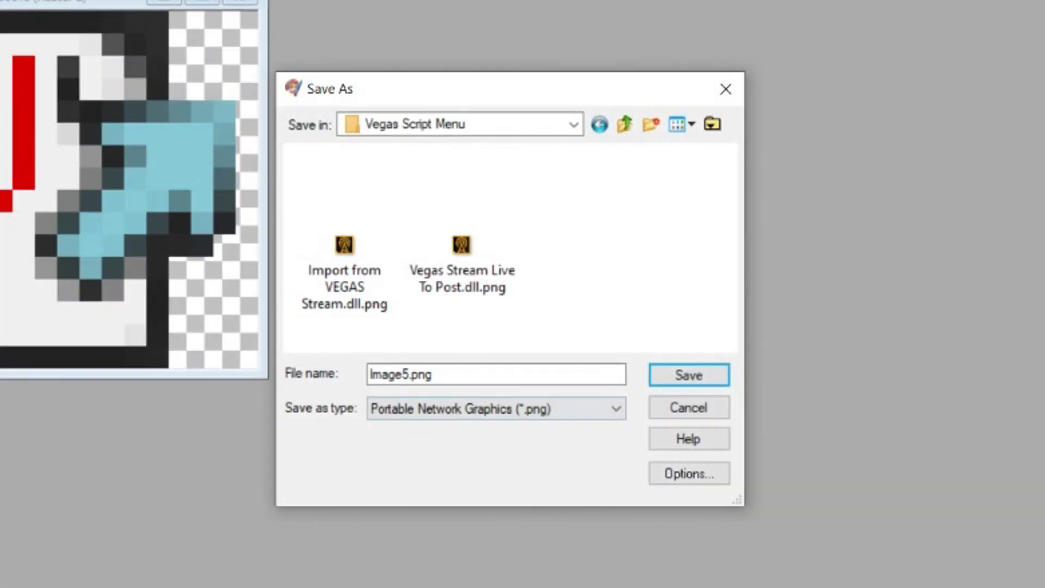
Save the PNG icon under the copied script name JETDVRender.dll in place of the suggested file name.
click(404, 374)
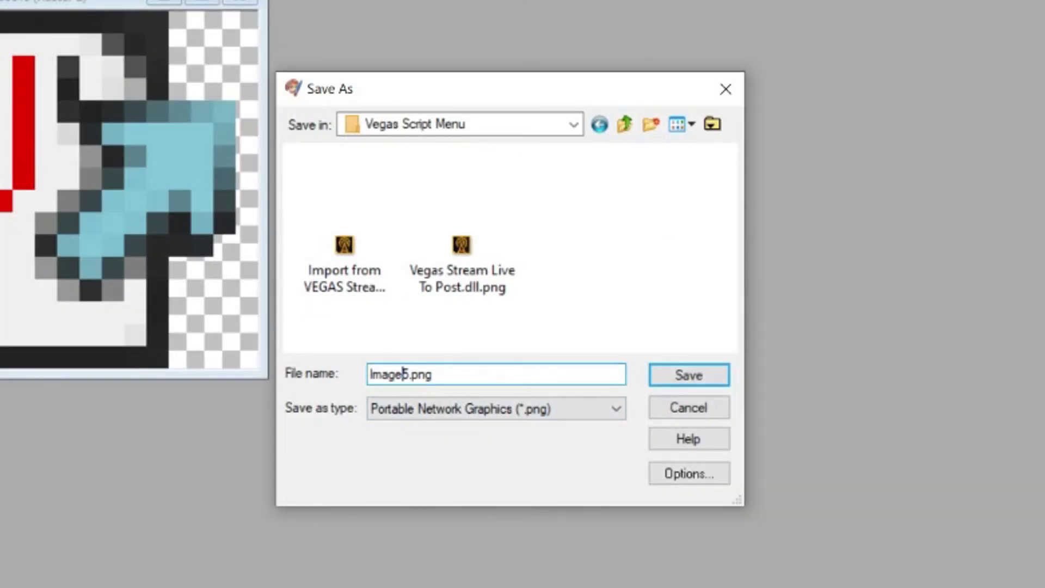
double_click(404, 374)
key(ctrl+v)
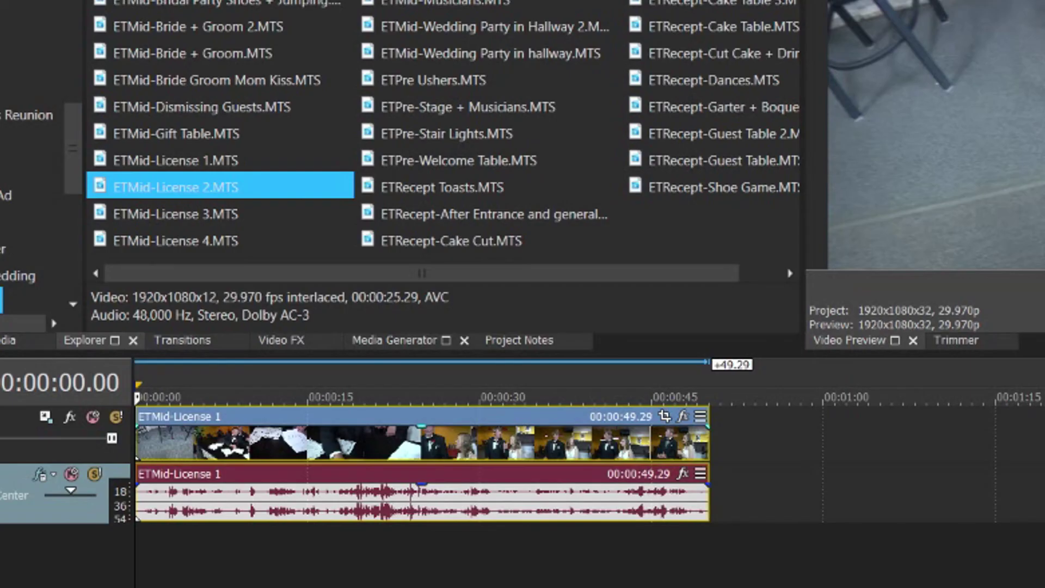
In VEGAS Pro, rescan the Script Menu folder and check the icon of JETDVRender in the script list.
key(alt+t)
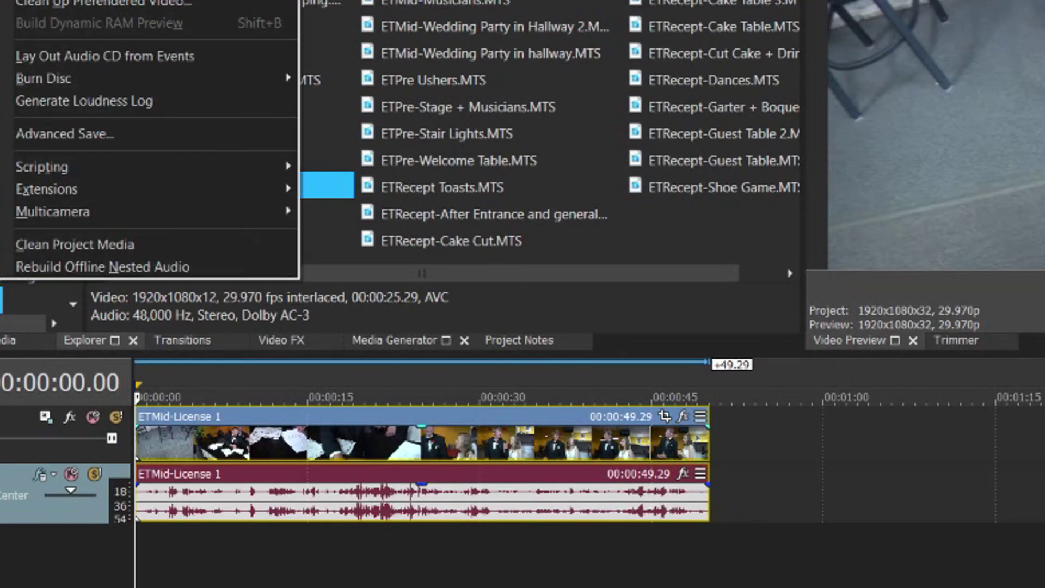
mouse_move(43, 167)
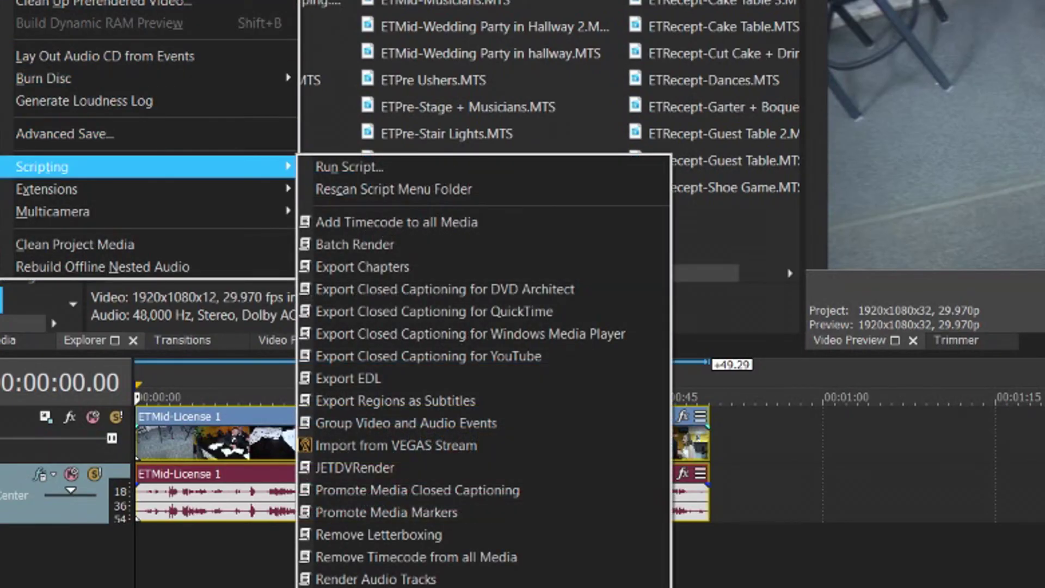
click(338, 190)
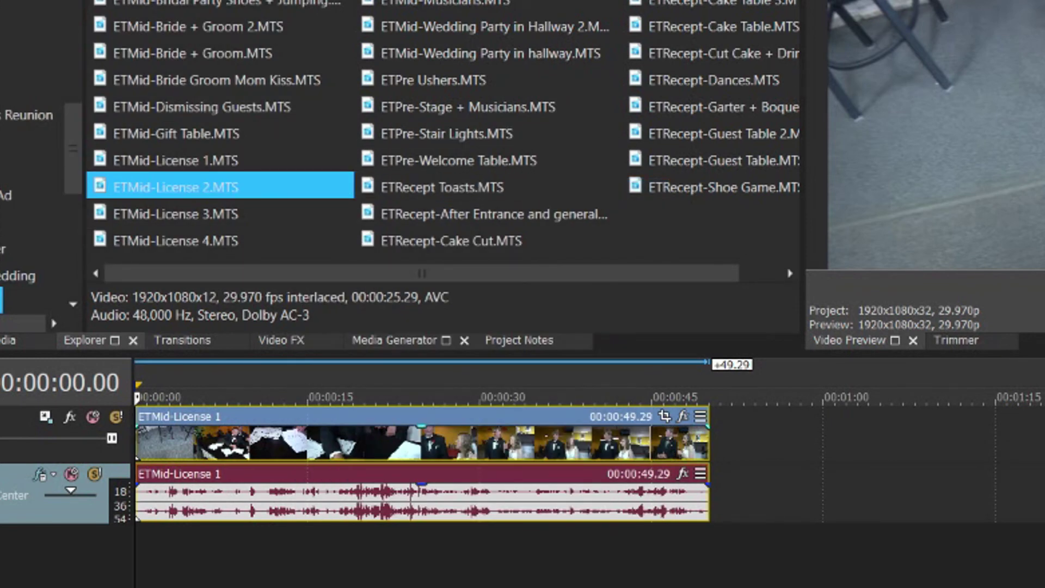
key(alt+t)
key(Down)
key(Down)
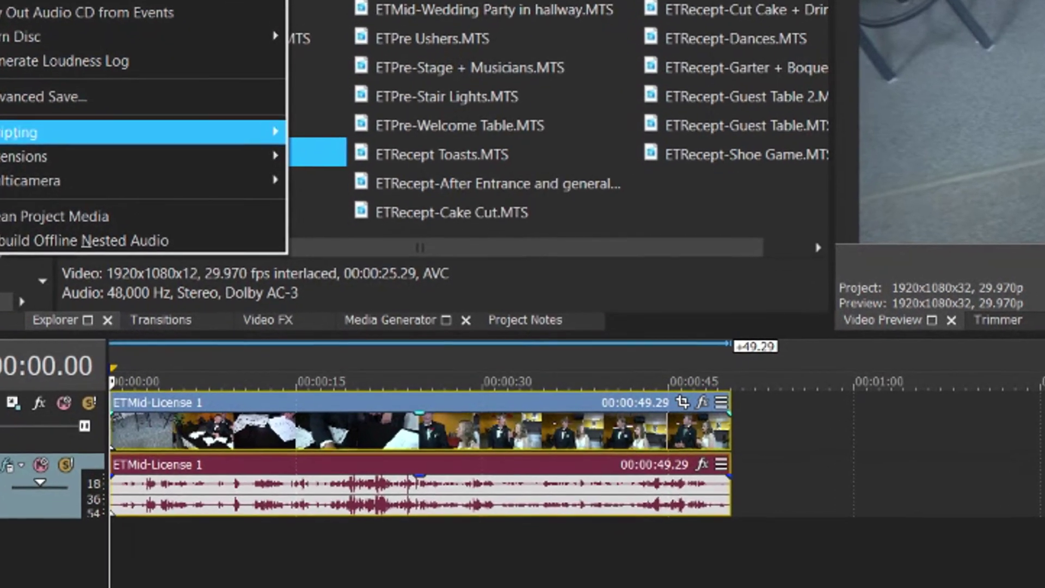
mouse_move(142, 132)
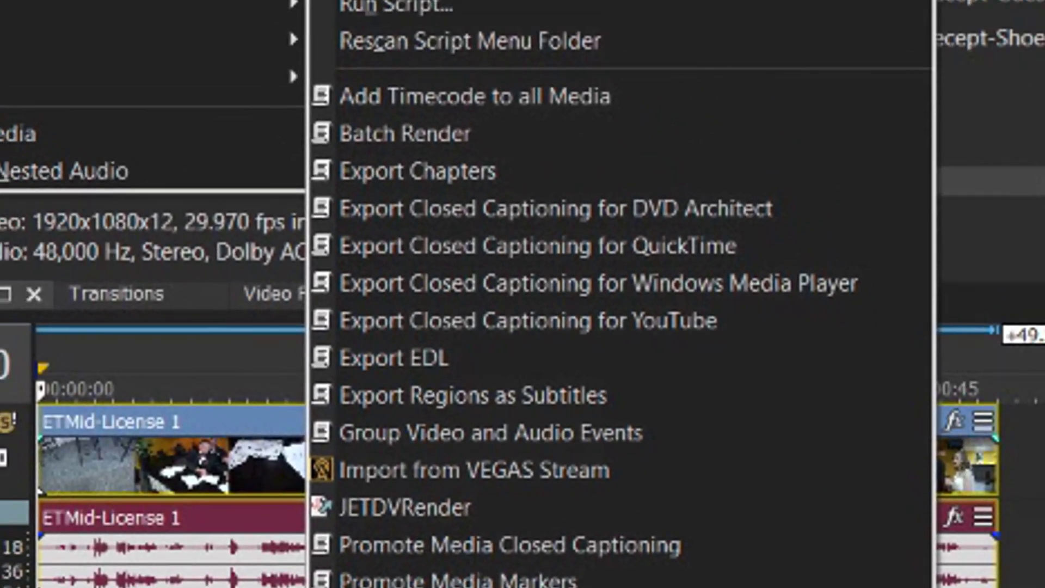
key(Escape)
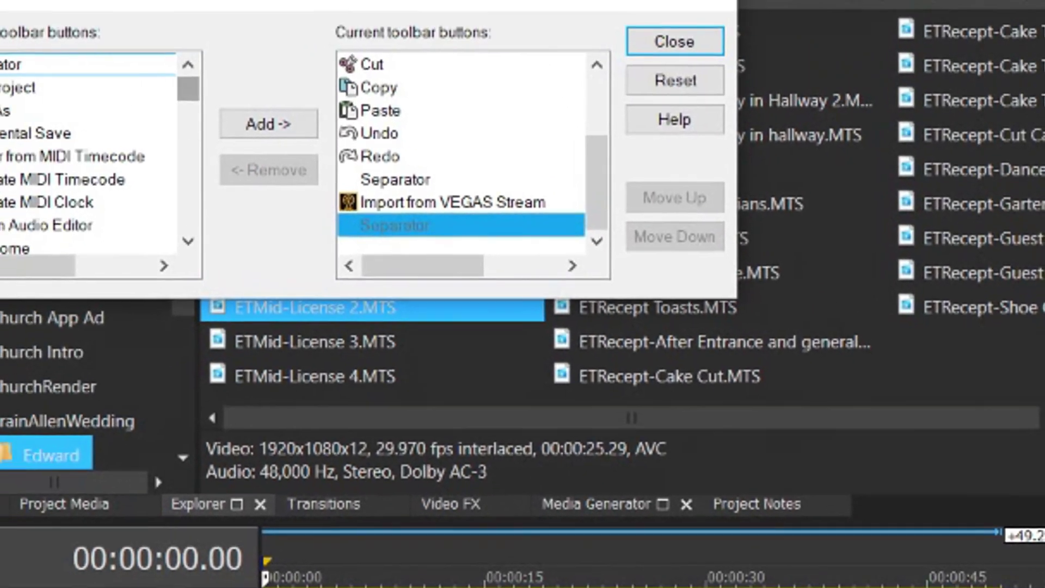
Add the JETDVRender script to the main toolbar's current buttons and finish customizing the toolbar.
scroll(108, 212, down, 3)
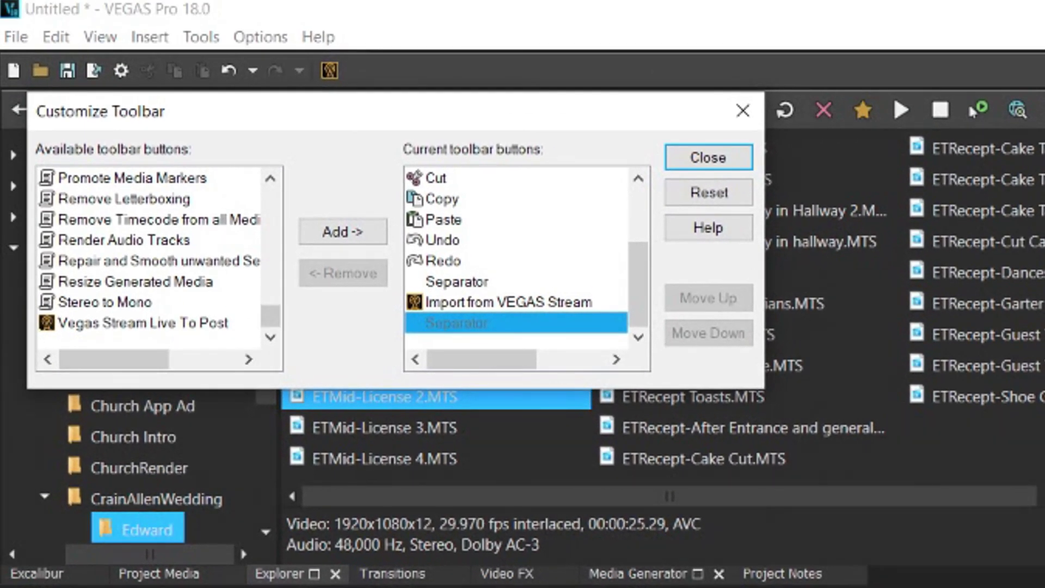
scroll(148, 261, up, 2)
click(104, 281)
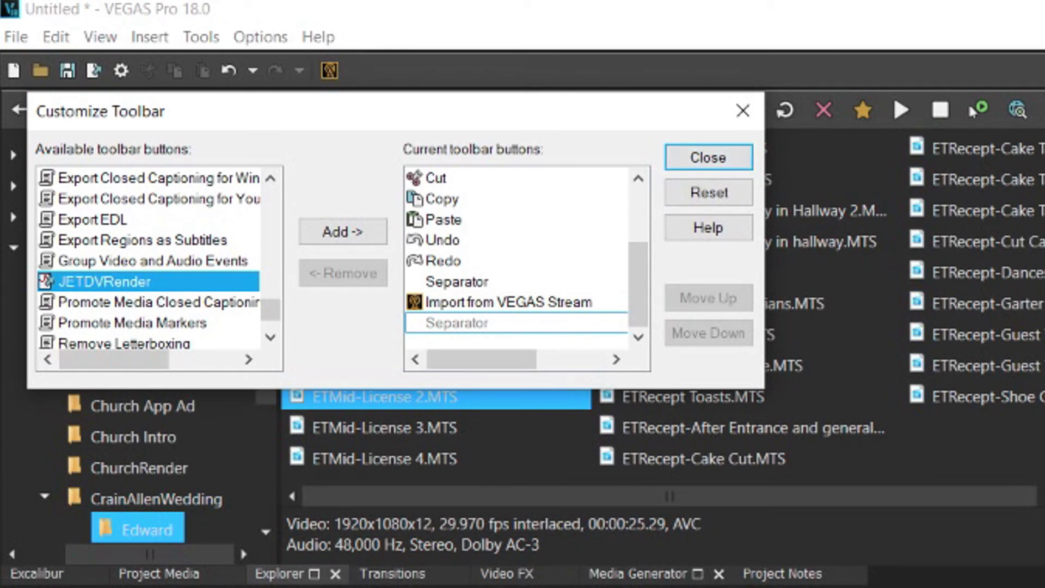
click(343, 231)
click(708, 157)
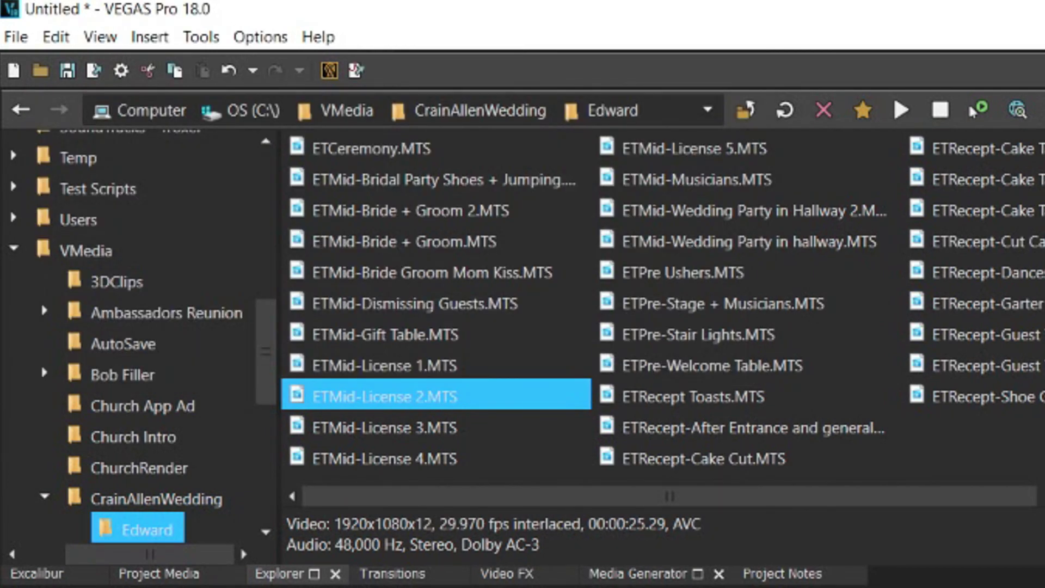